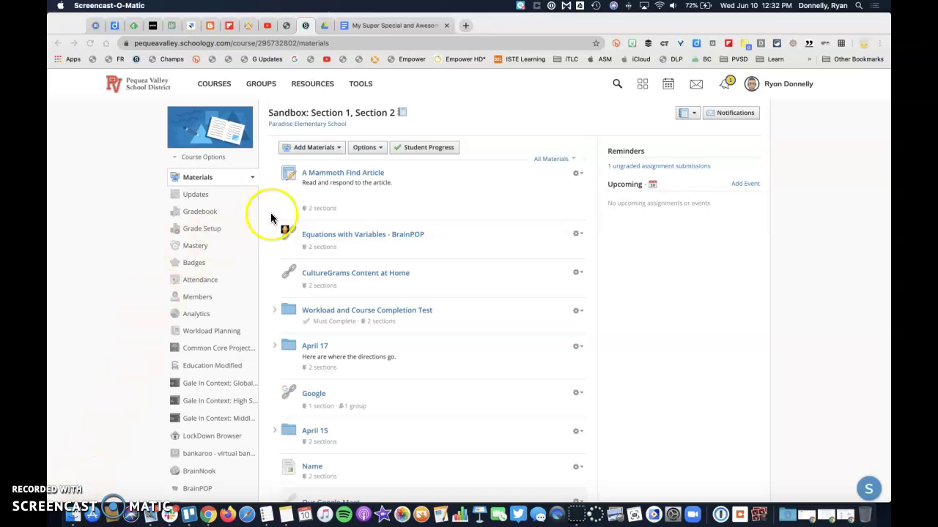
# Step: Add a new assignment from Add Materials using Google Drive Assignments to list Drive files
pyautogui.click(318, 160)
pyautogui.click(315, 153)
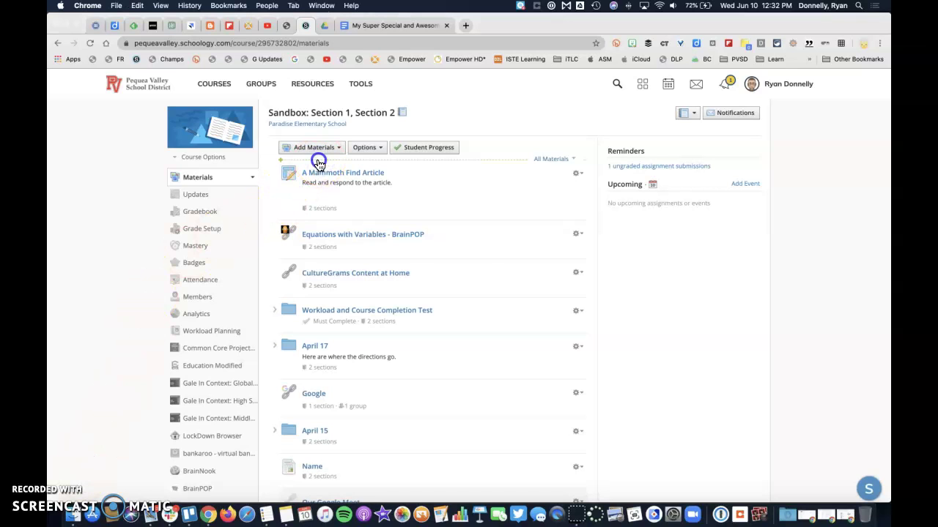
pyautogui.click(314, 193)
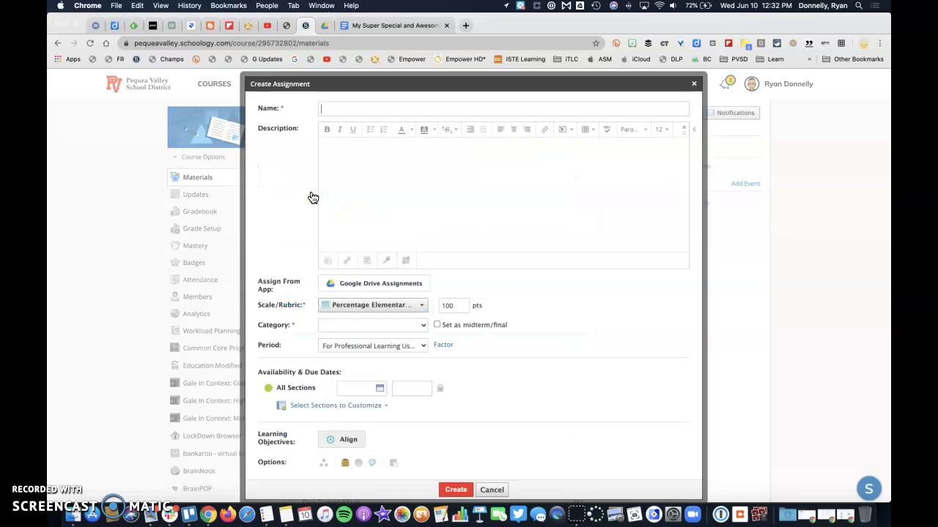
pyautogui.click(373, 138)
pyautogui.click(217, 316)
pyautogui.click(362, 288)
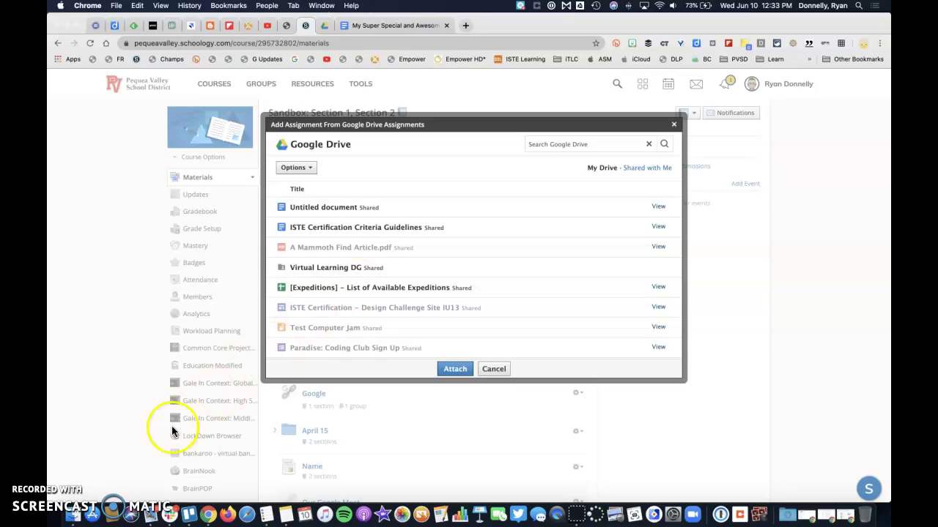
# Step: Search 'my super' and attach the My Super Special and Awesome Assignment Template! file
pyautogui.write('my super')
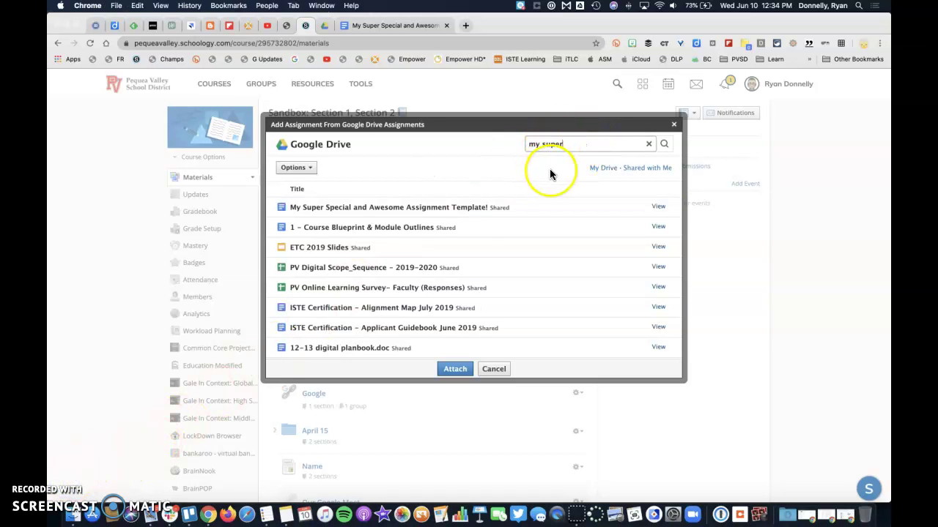
pyautogui.click(384, 209)
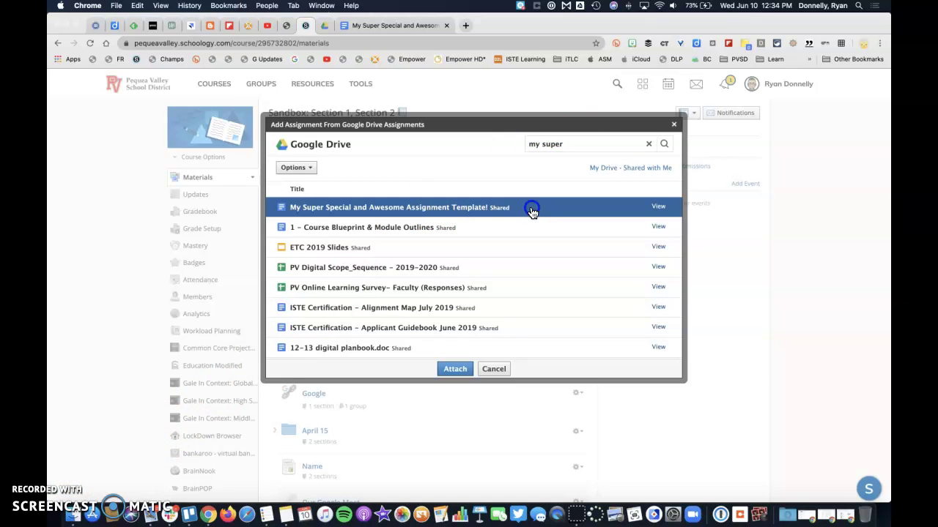
pyautogui.click(462, 376)
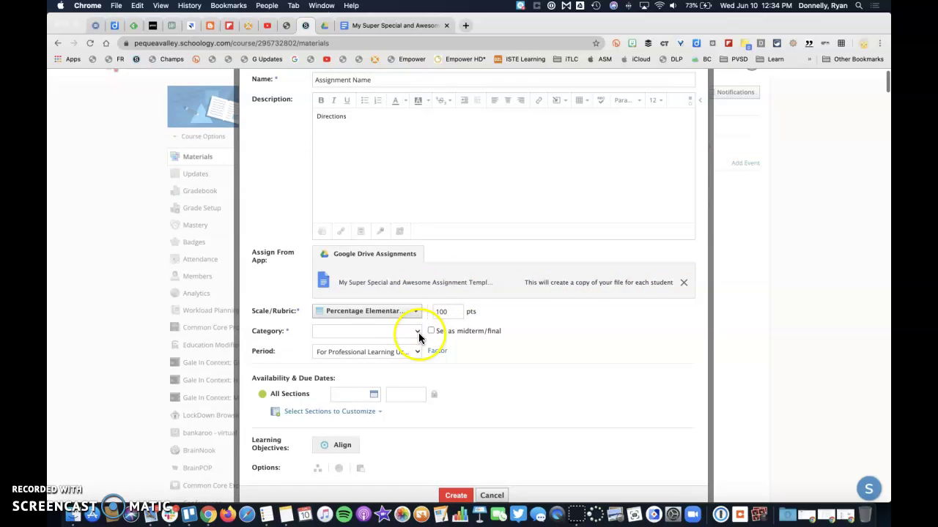
# Step: Keep the category as (Ungraded) and create the assignment
pyautogui.click(418, 332)
pyautogui.click(397, 339)
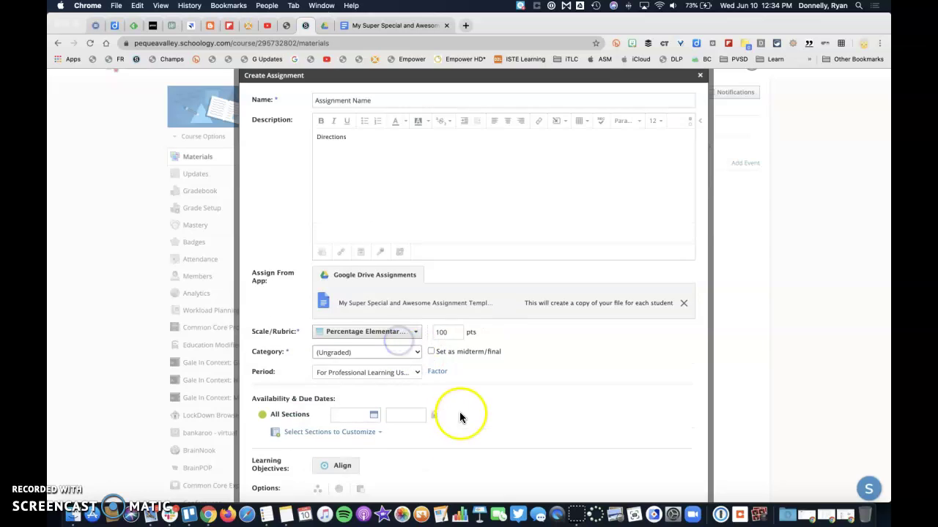
pyautogui.scroll(-2, 460, 412)
pyautogui.click(457, 449)
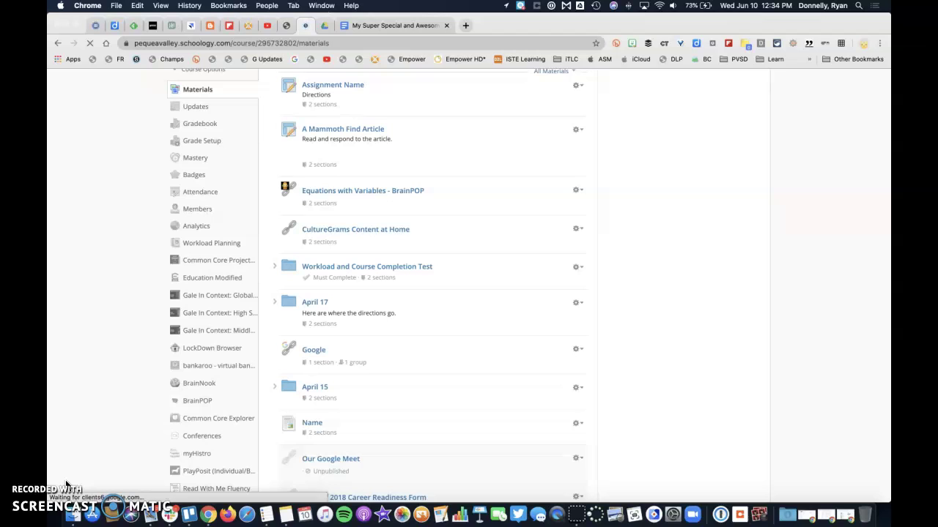
# Step: Open Assignment Name in the student's view and show the student's own document copy
pyautogui.click(460, 179)
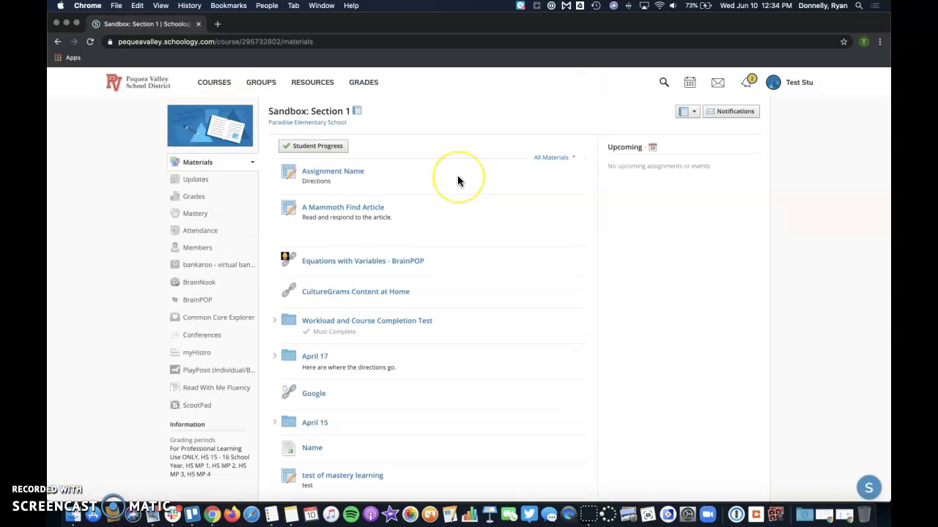
pyautogui.click(333, 173)
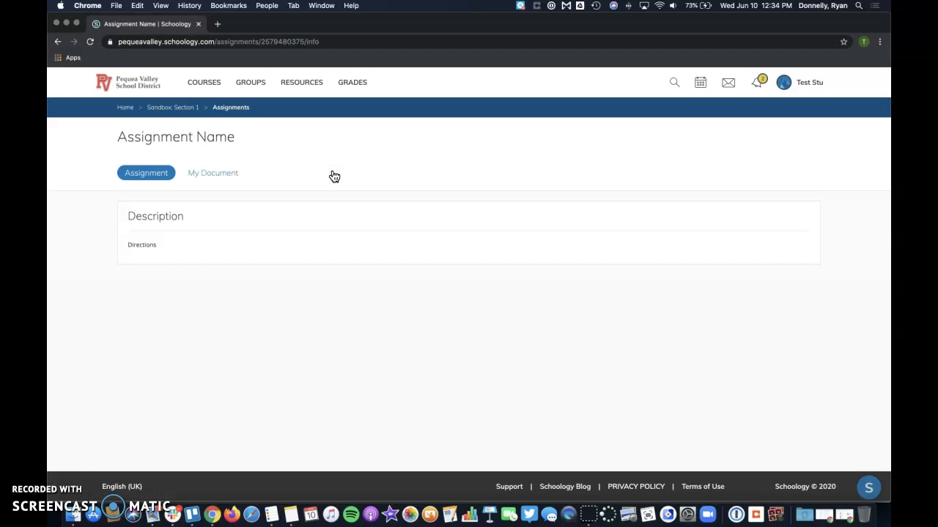
pyautogui.click(206, 178)
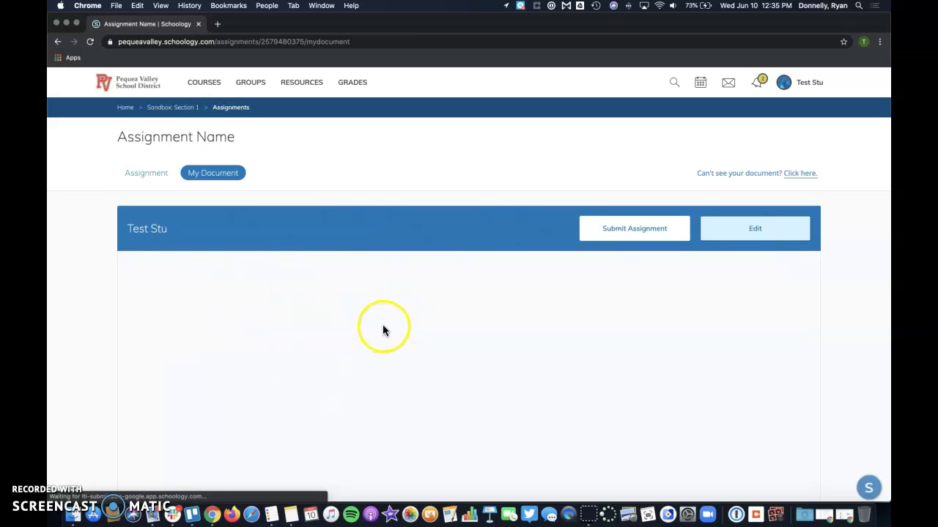
pyautogui.scroll(-3, 383, 330)
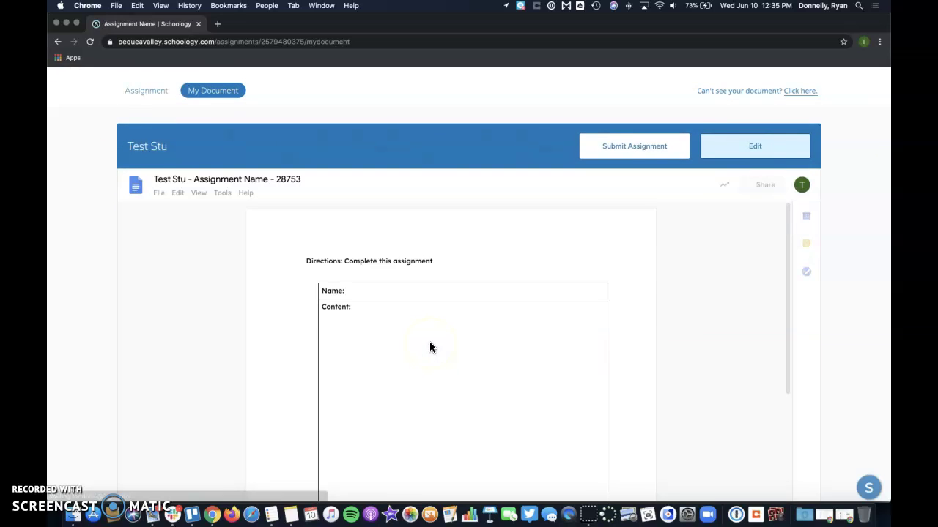
# Step: Begin editing the Name and Content fields in the student's copy of the document
pyautogui.click(386, 291)
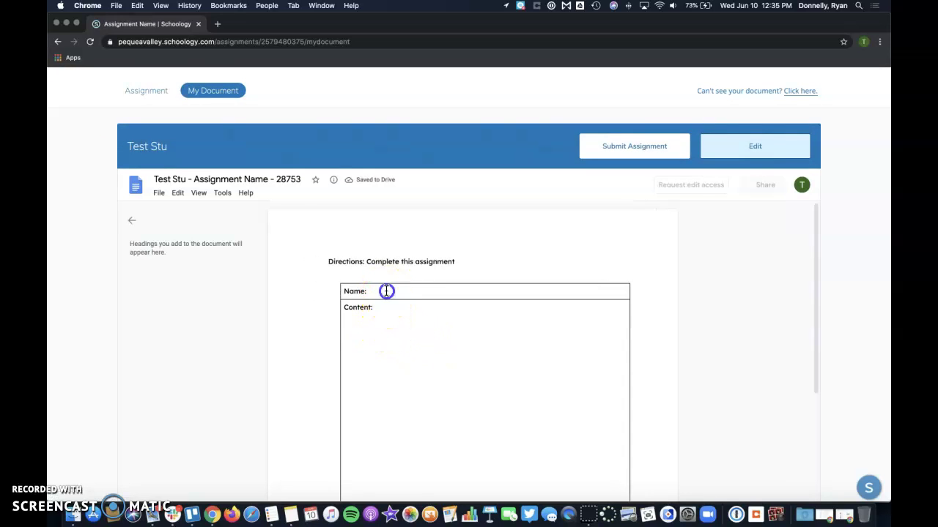
pyautogui.click(386, 291)
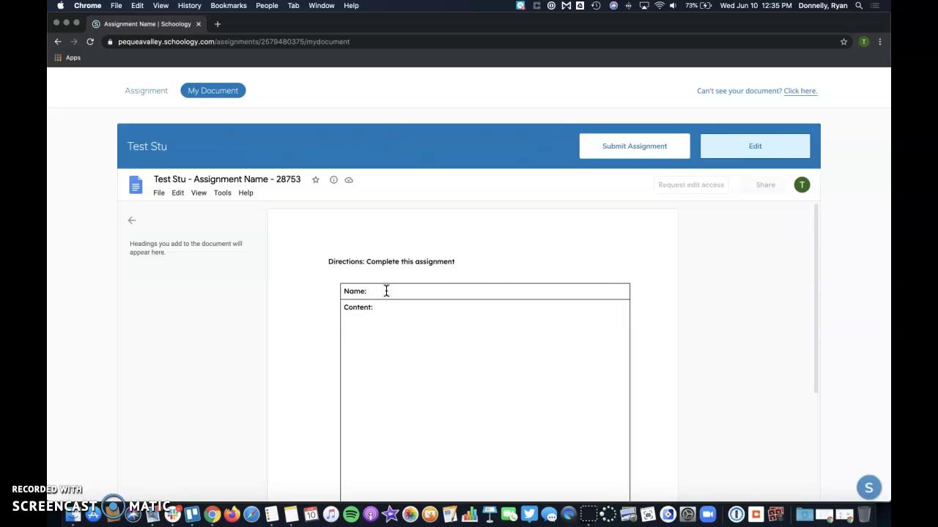
pyautogui.scroll(2, 580, 329)
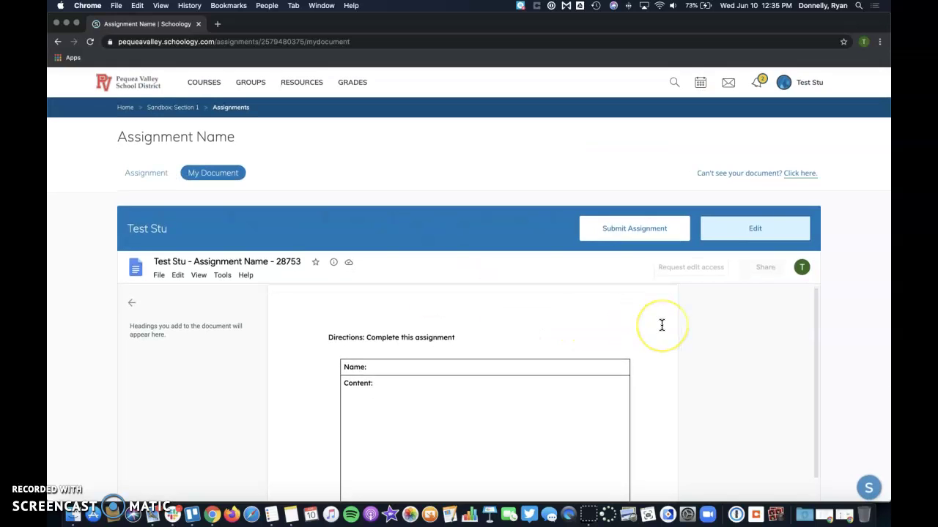
pyautogui.scroll(-1, 853, 316)
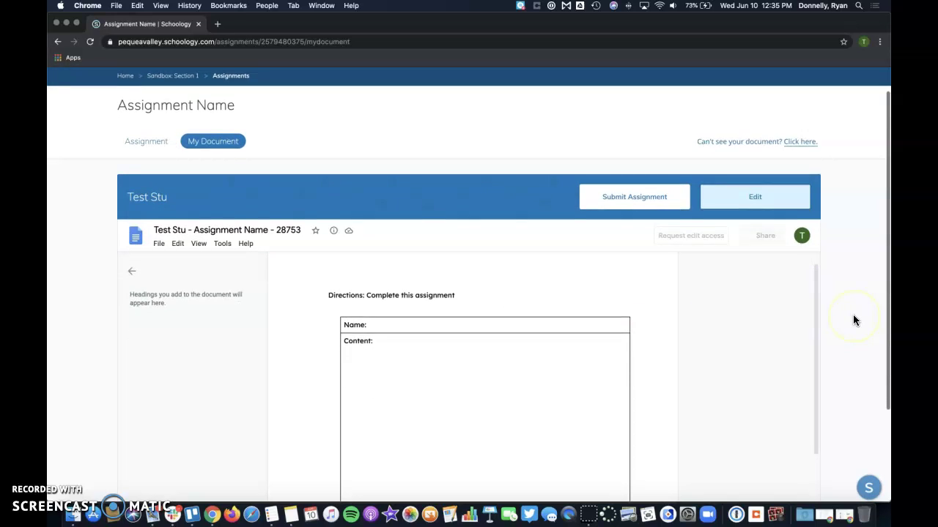
pyautogui.scroll(-2, 853, 316)
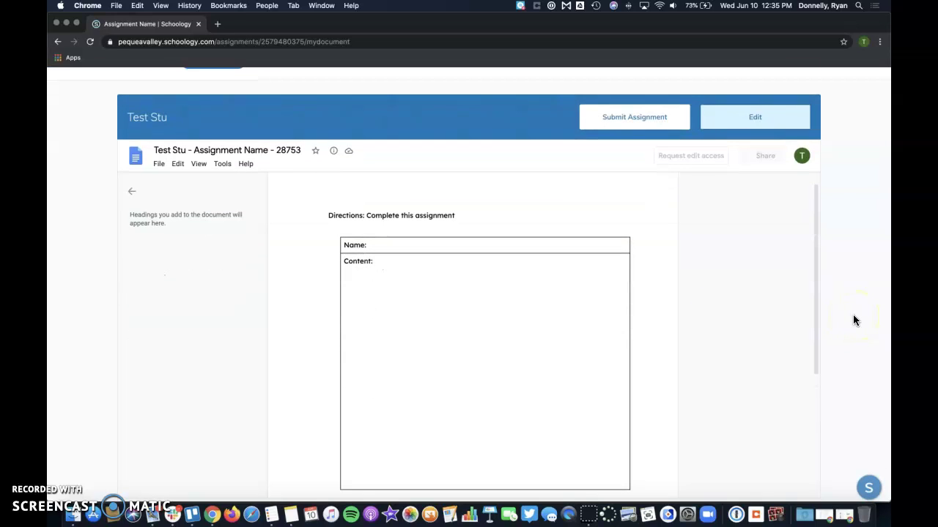
pyautogui.scroll(3, 854, 316)
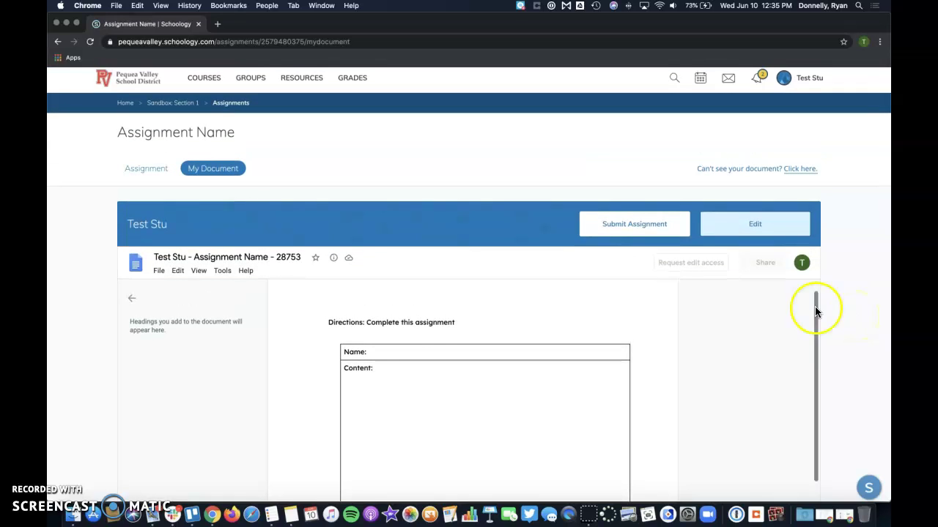
pyautogui.click(419, 370)
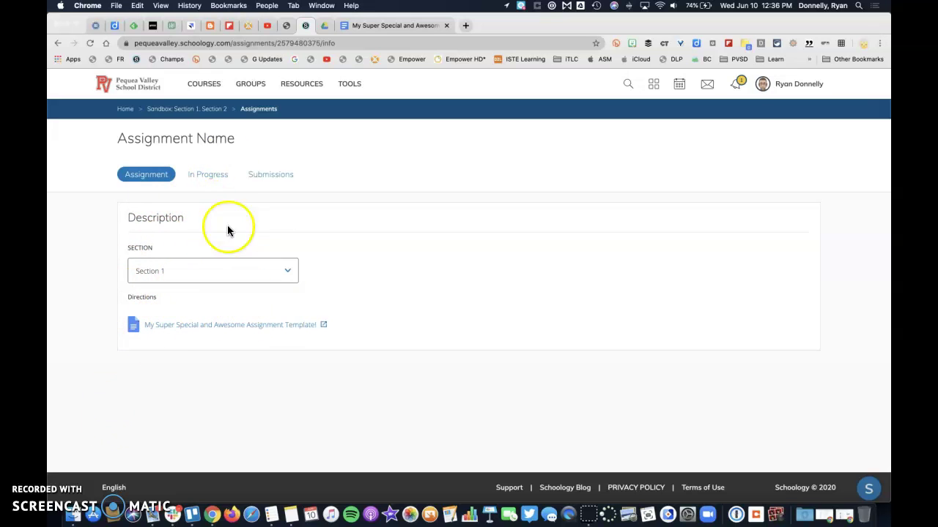
# Step: Preview Test Stu's in-progress document from the In Progress tab
pyautogui.click(213, 174)
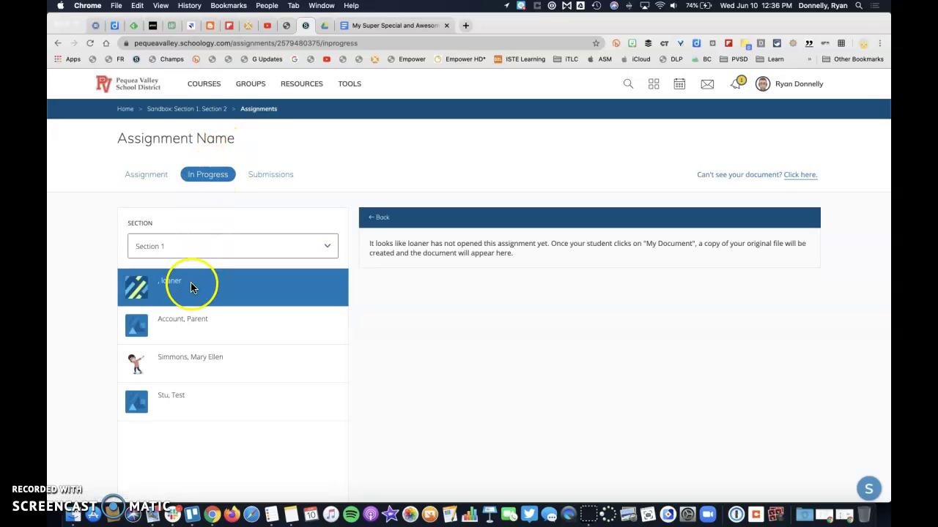
pyautogui.click(179, 408)
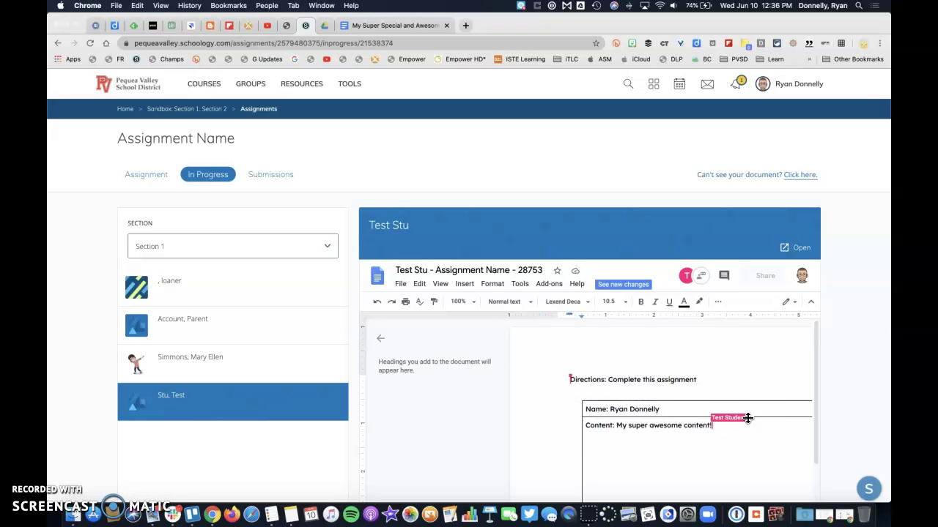
# Step: Check Submissions for Section 1 and its status filters, confirming nothing is submitted yet
pyautogui.click(262, 173)
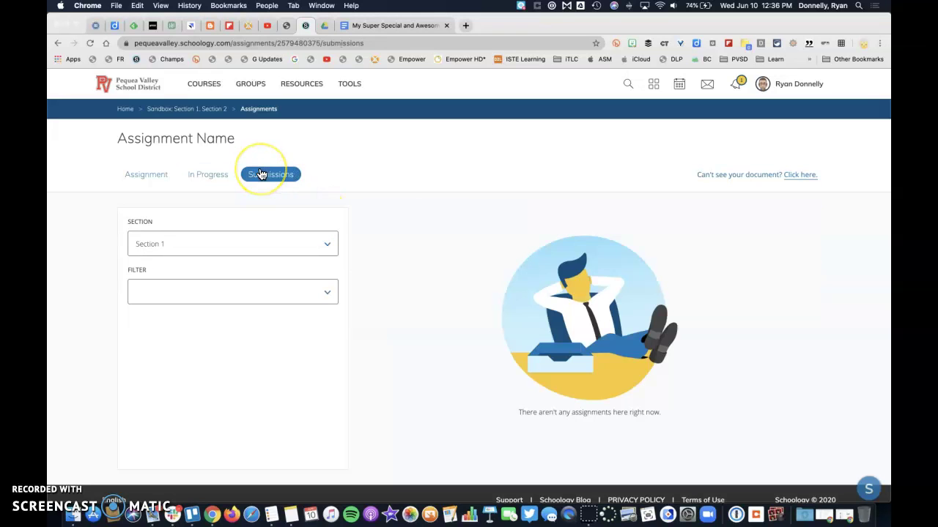
pyautogui.click(230, 244)
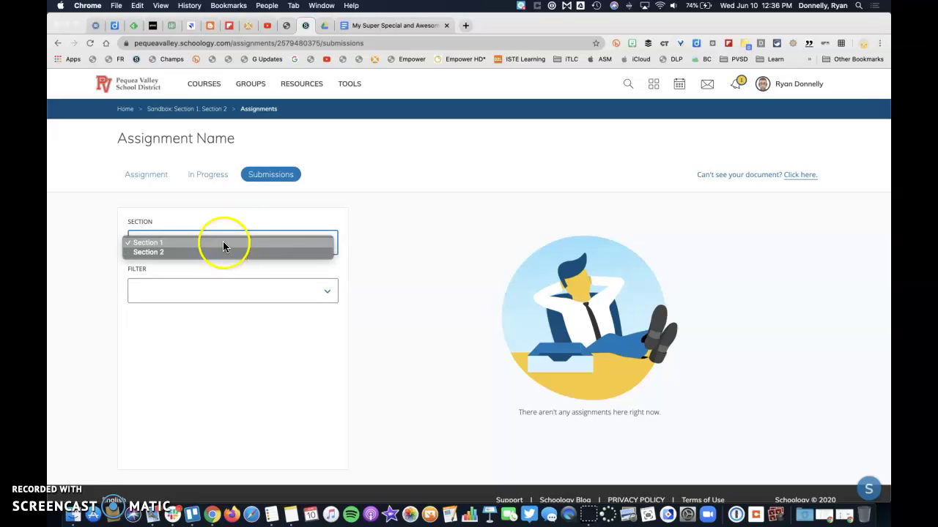
pyautogui.click(223, 242)
pyautogui.click(207, 291)
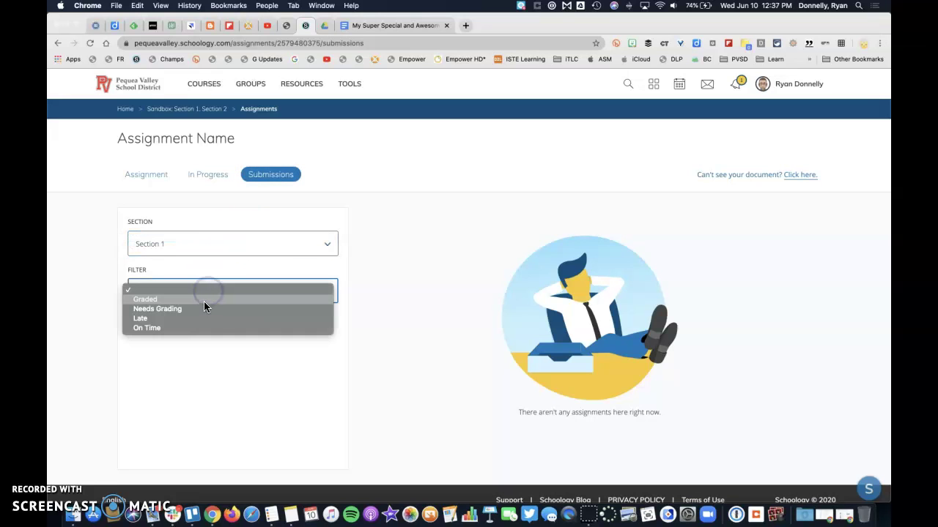
pyautogui.click(195, 356)
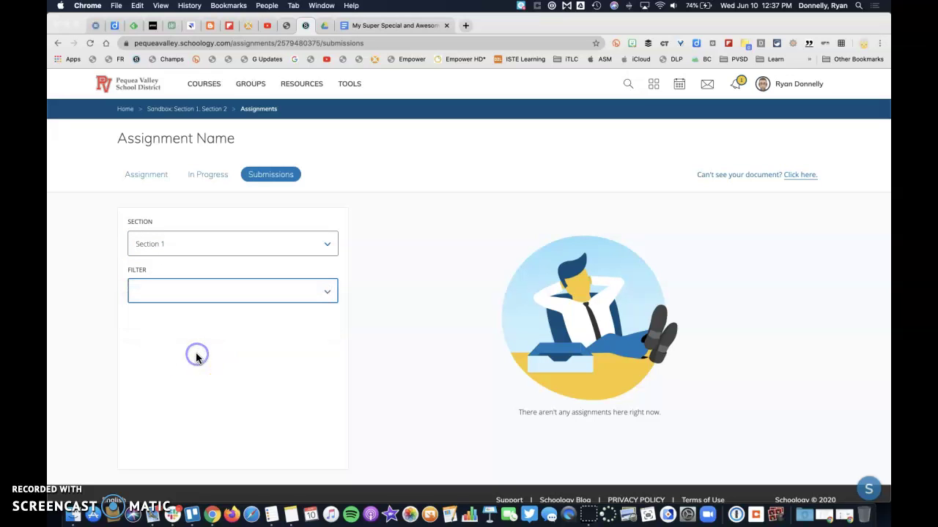
pyautogui.hotkey('ctrl', 'Up')
# Step: Submit Test Stu's assignment with 'Yes, submit', then return to the teacher's window
pyautogui.click(267, 333)
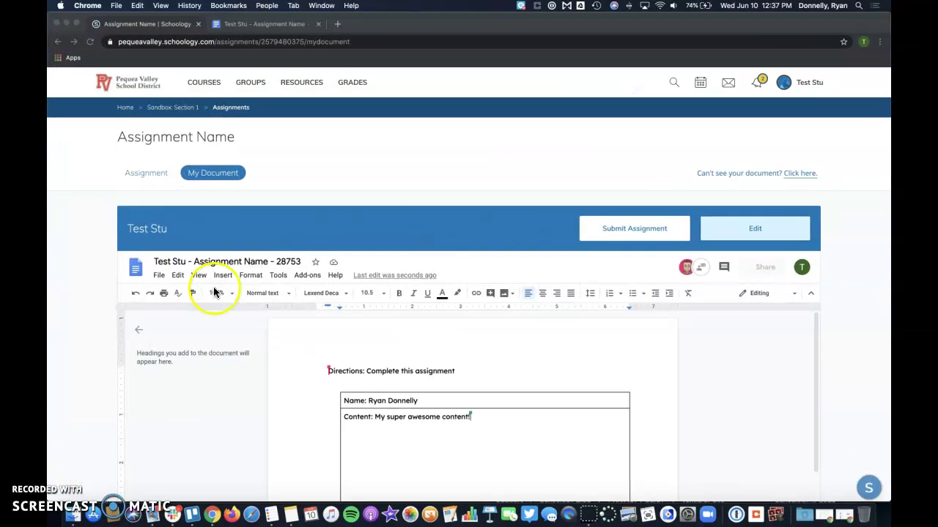
pyautogui.click(647, 232)
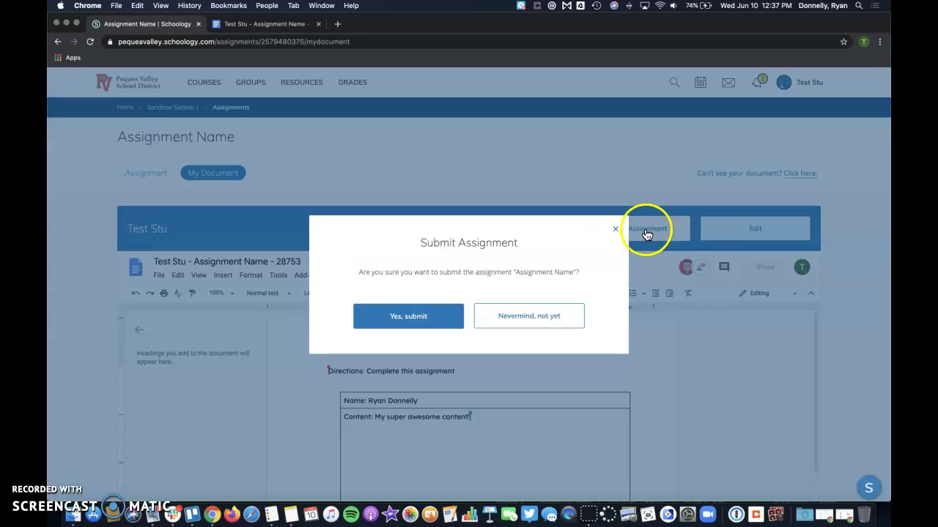
pyautogui.click(439, 321)
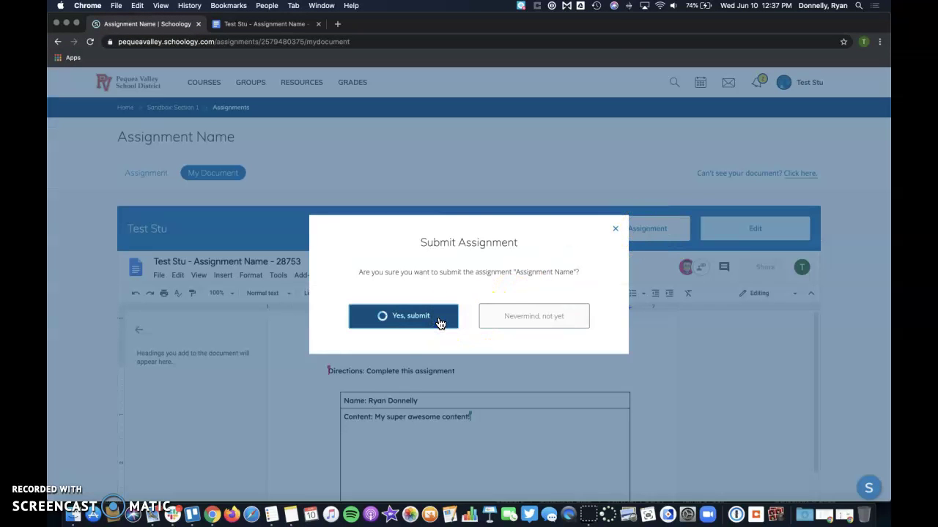
pyautogui.click(447, 375)
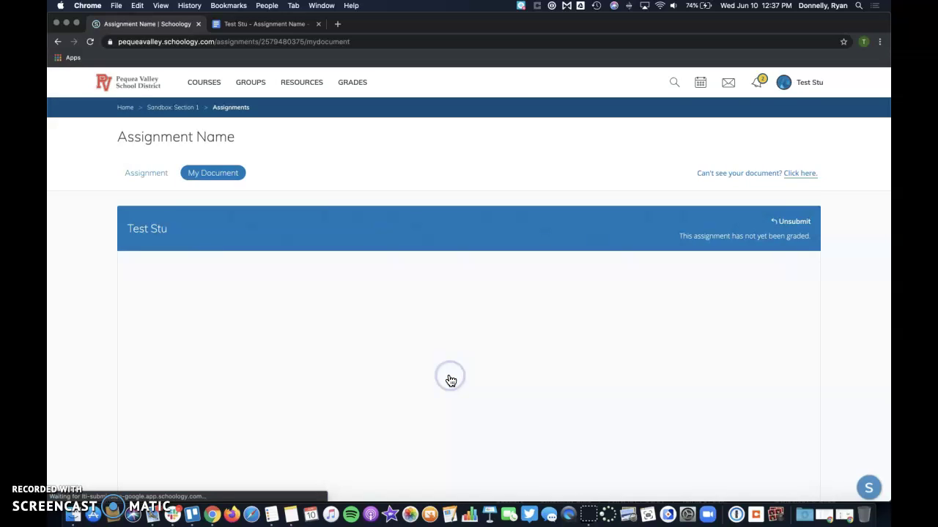
pyautogui.hotkey('ctrl', 'Up')
pyautogui.click(769, 294)
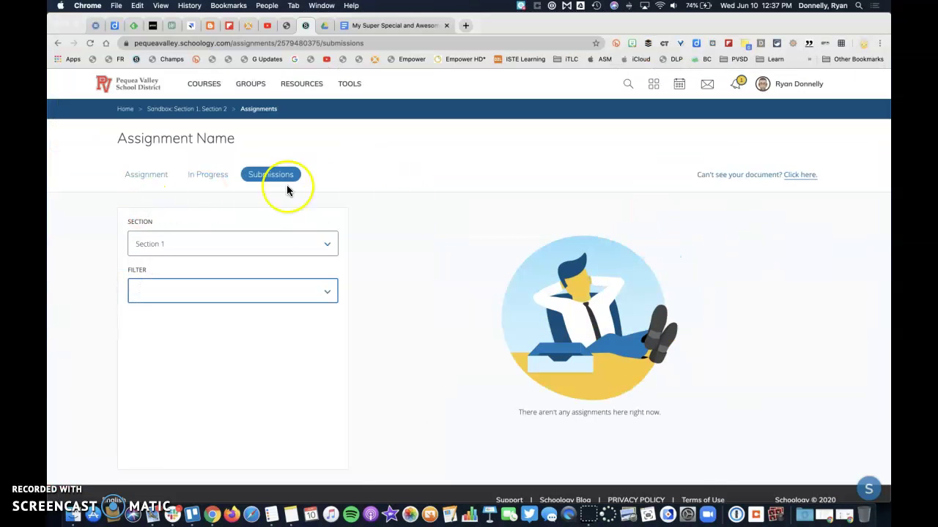
# Step: Reload the Submissions page and scroll through Test Stu's submitted document
pyautogui.click(94, 45)
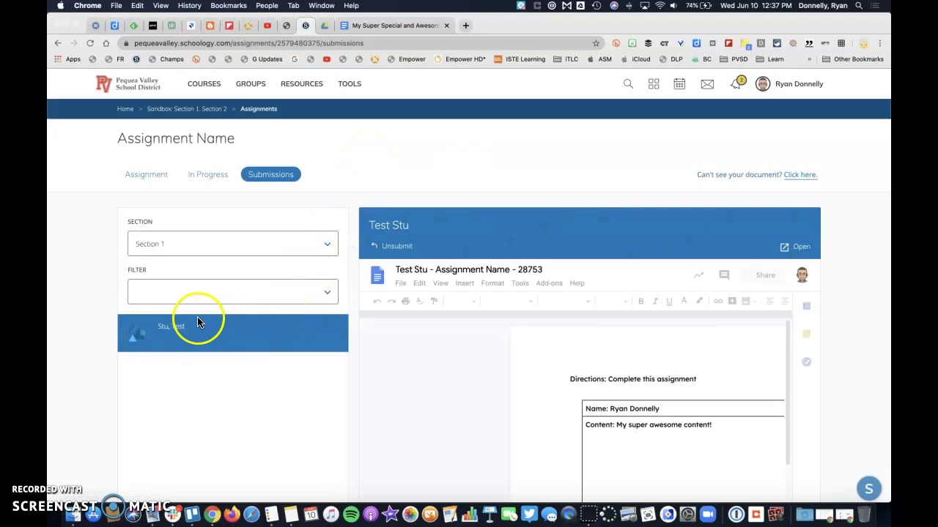
pyautogui.scroll(-1, 280, 342)
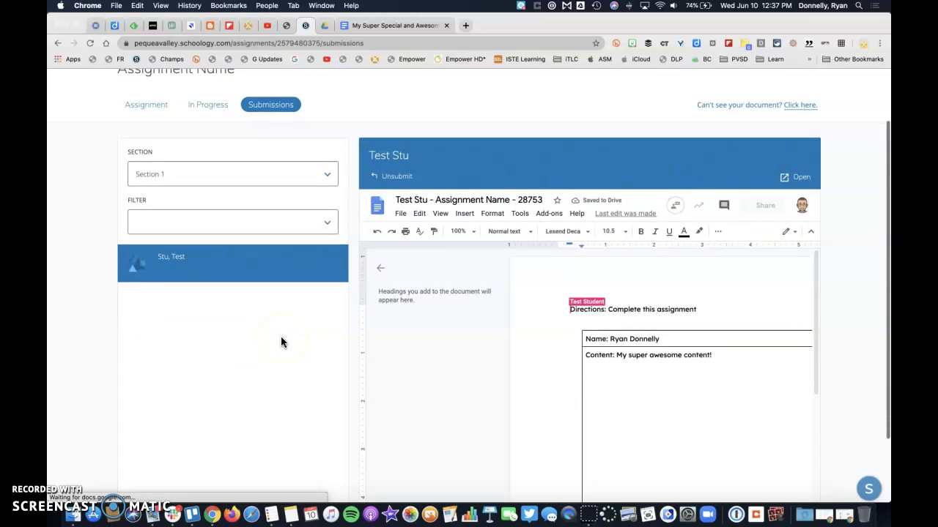
pyautogui.scroll(-1, 618, 307)
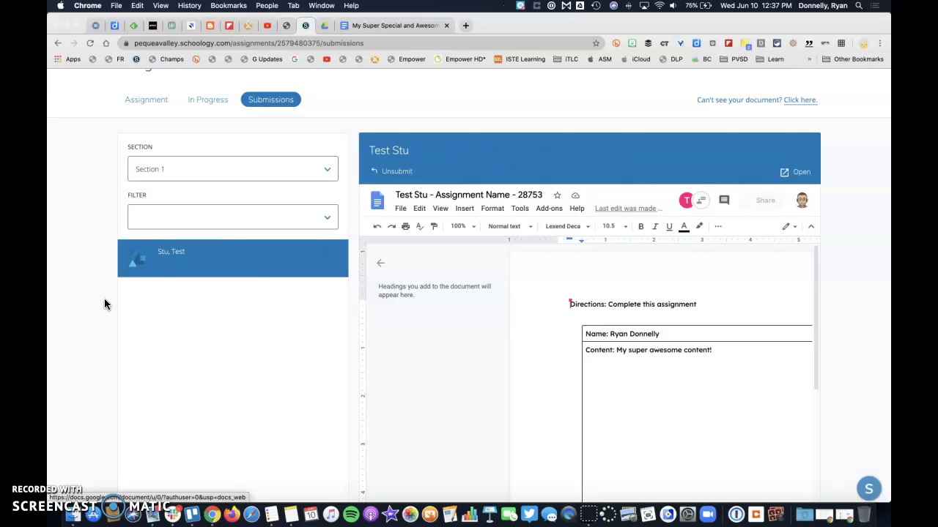
pyautogui.click(206, 100)
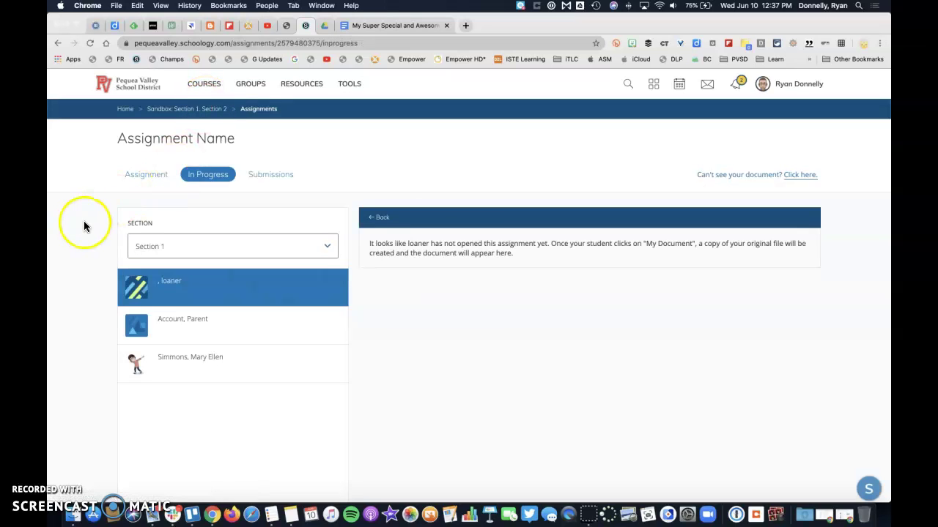
pyautogui.click(269, 176)
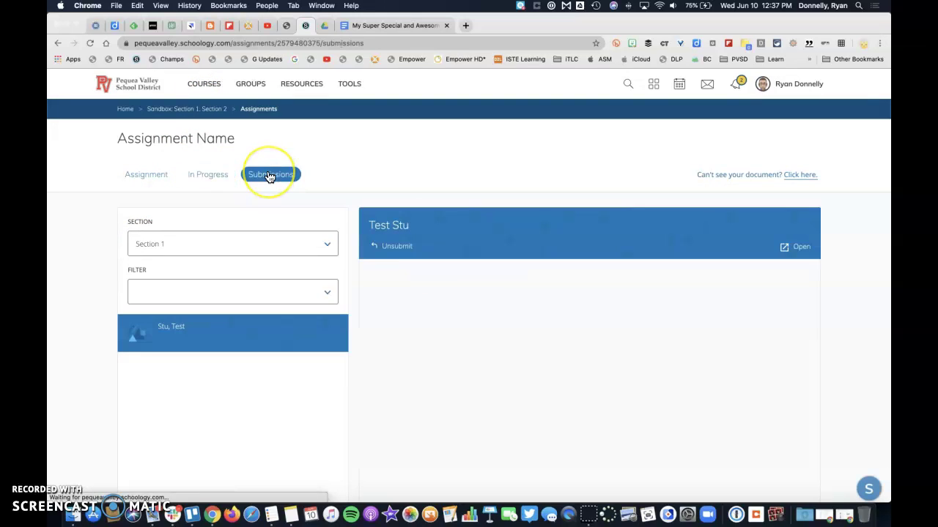